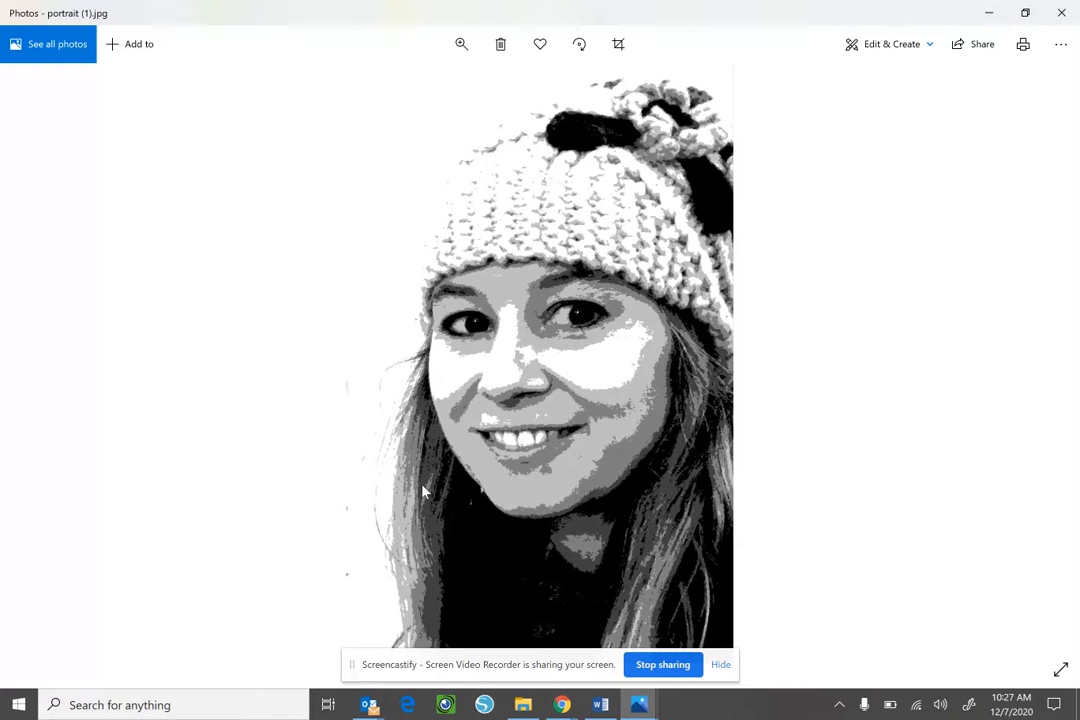
Copy the black-and-white portrait photo and minimize the photo viewer to return to the browser.
{"action": "right_click", "coordinate": [560, 250]}
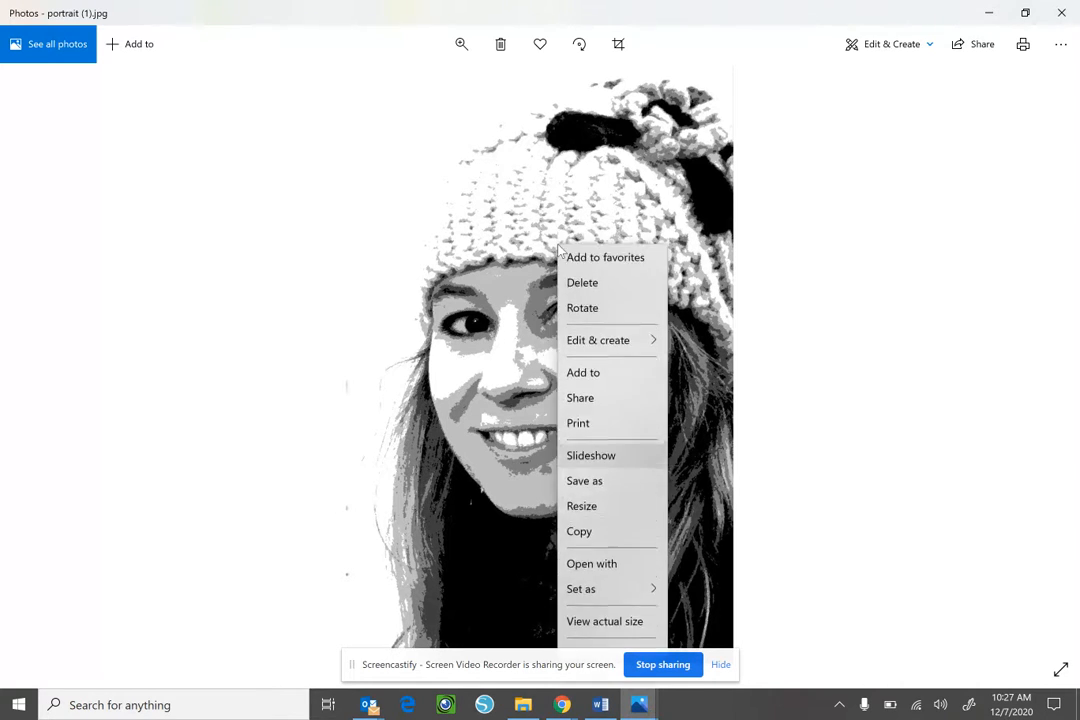
{"action": "left_click", "coordinate": [579, 535]}
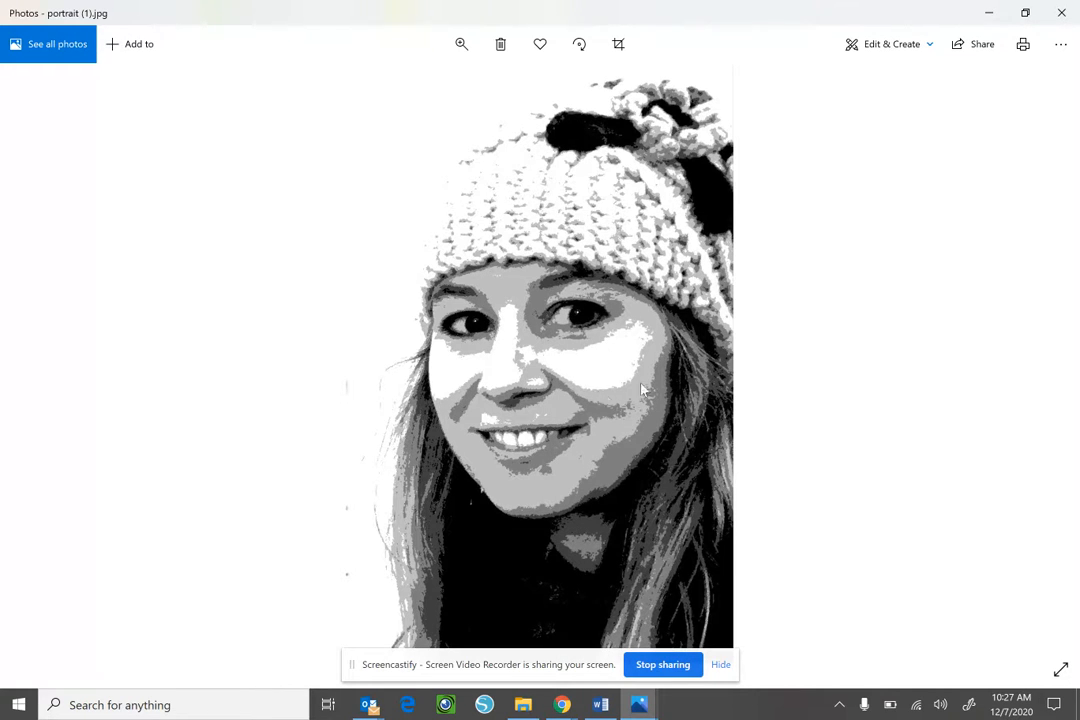
{"action": "left_click", "coordinate": [994, 16]}
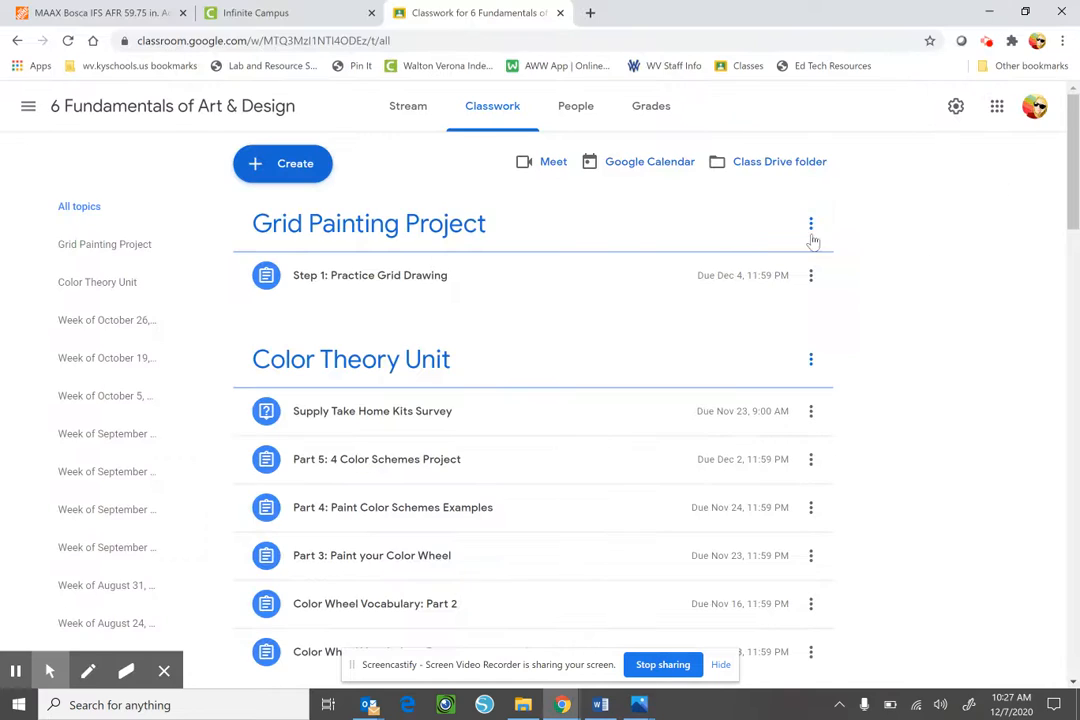
Search for "google drawing" in a new browser tab and open a blank drawing in Google Drawings.
{"action": "left_click", "coordinate": [589, 12]}
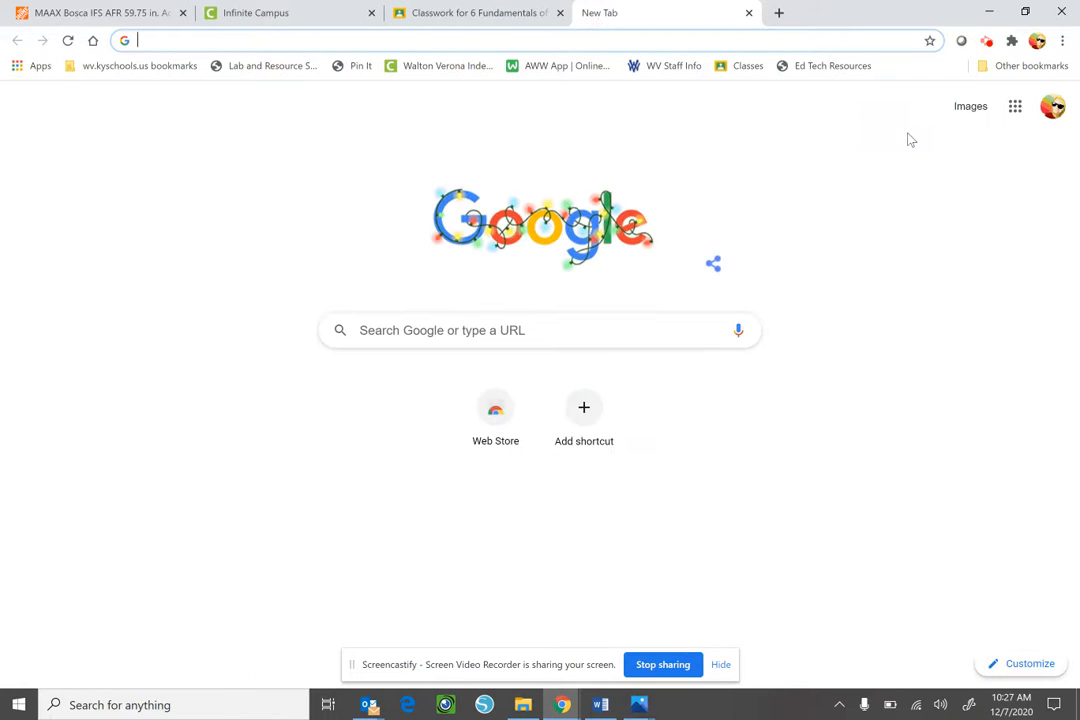
{"action": "type", "text": "googl"}
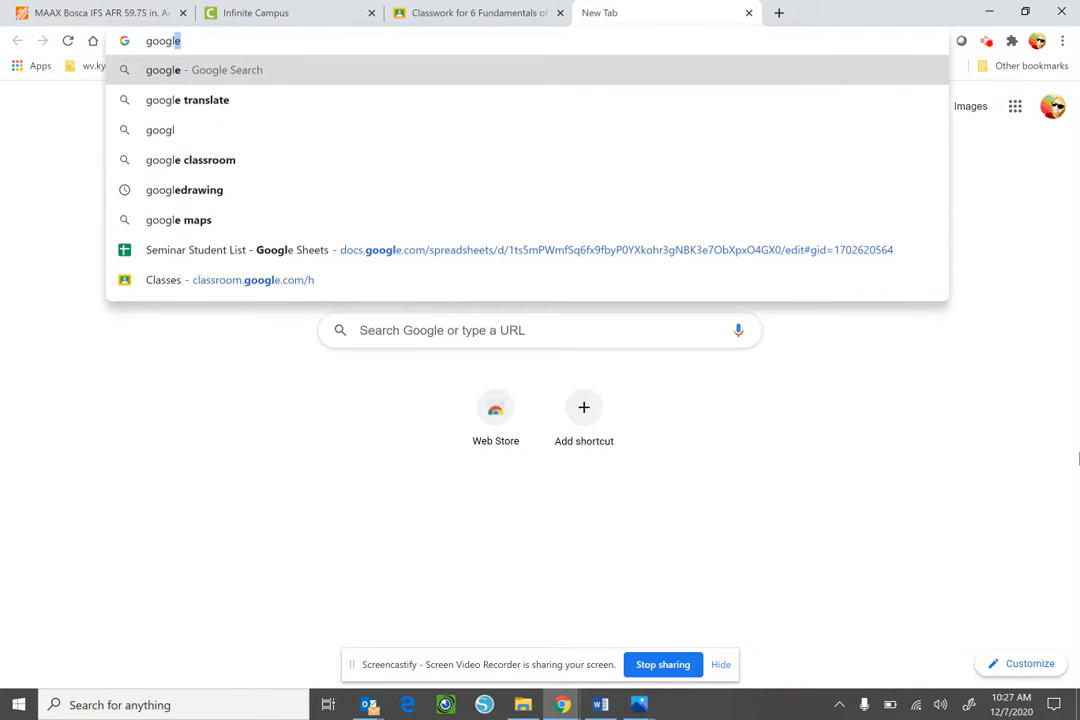
{"action": "type", "text": "e draw"}
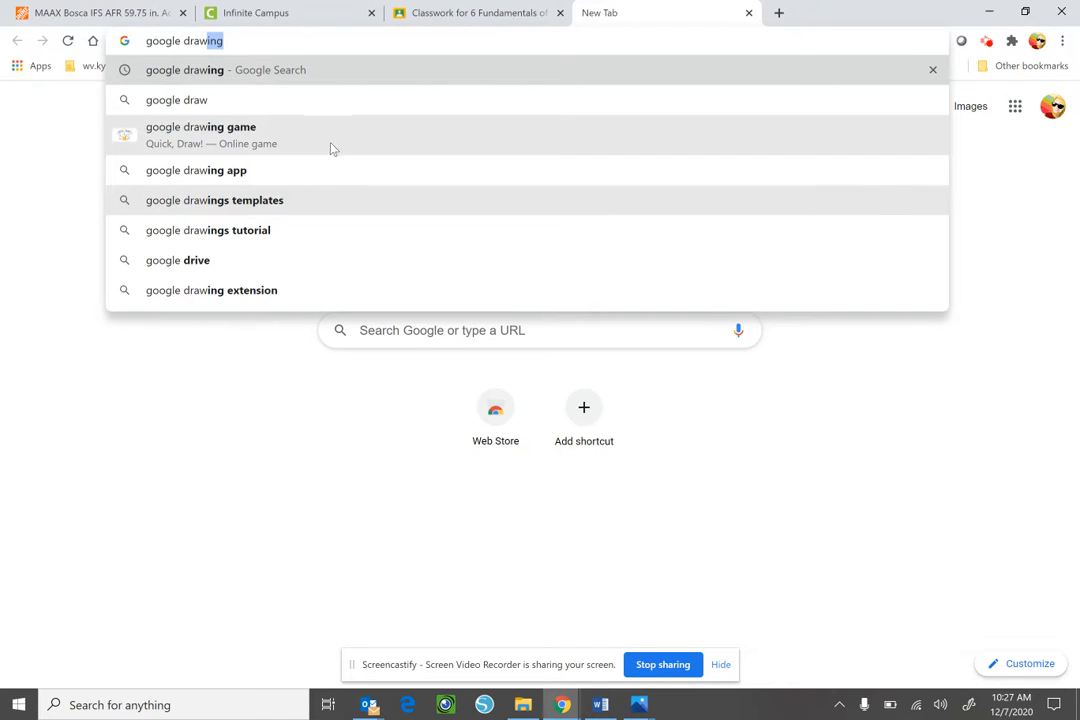
{"action": "left_click", "coordinate": [278, 79]}
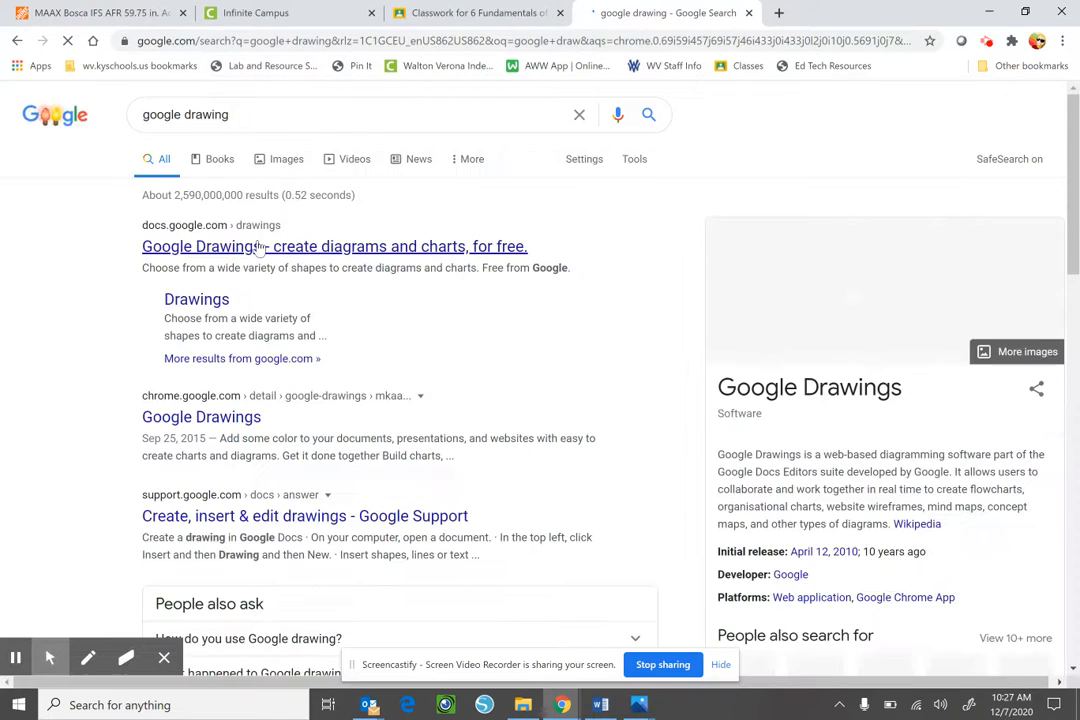
{"action": "left_click", "coordinate": [238, 250]}
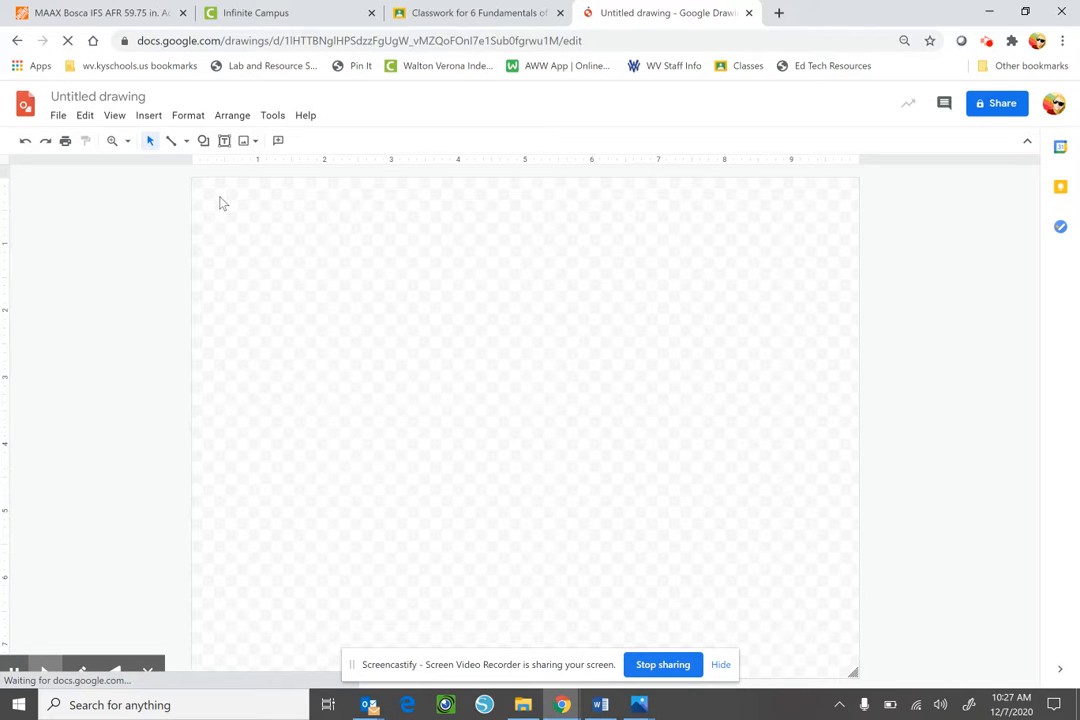
Paste the portrait at the canvas's upper-left corner and scale it proportionally to about 4 inches wide.
{"action": "right_click", "coordinate": [243, 243]}
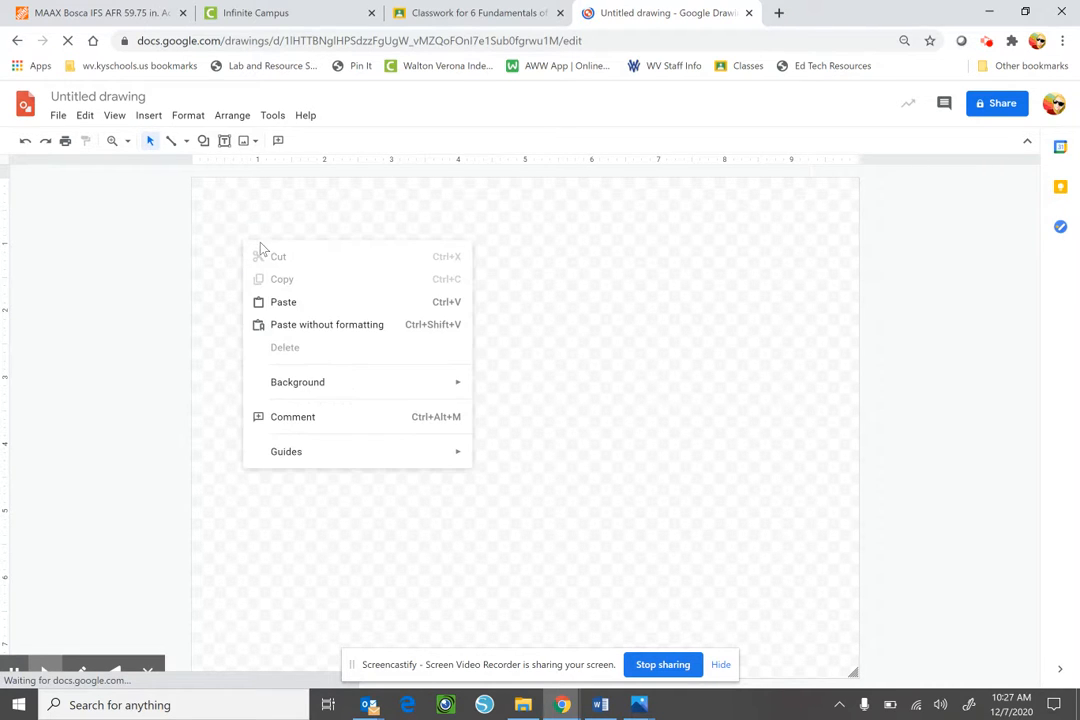
{"action": "left_click", "coordinate": [277, 304]}
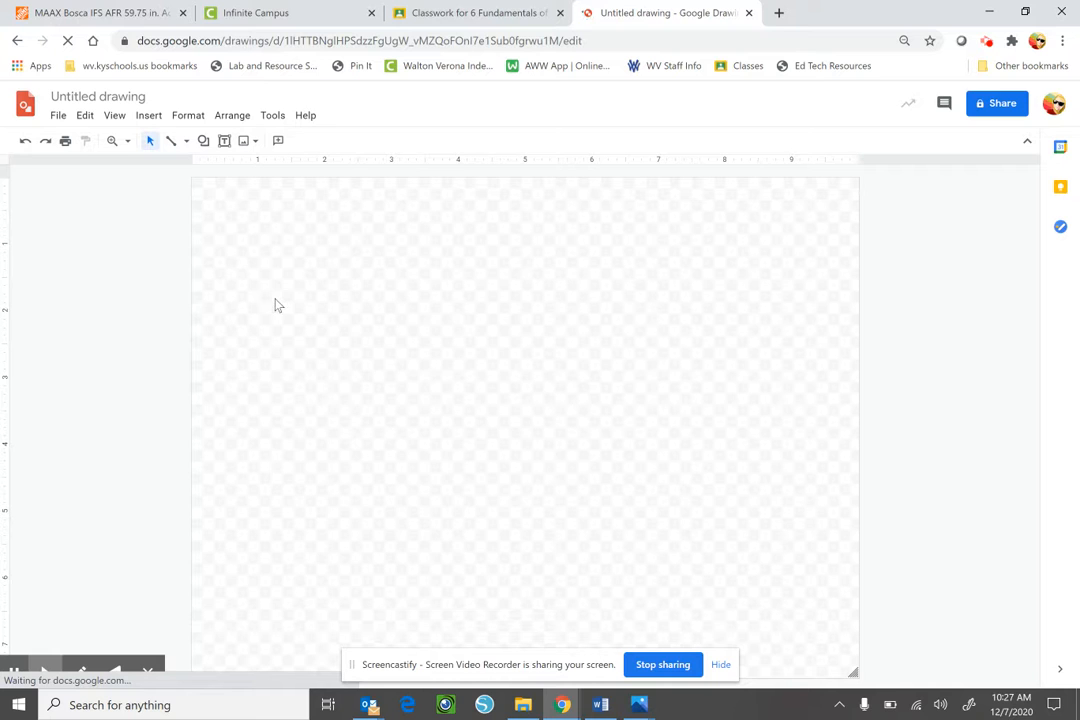
{"action": "mouse_move", "coordinate": [427, 427]}
{"action": "left_mouse_down"}
{"action": "mouse_move", "coordinate": [415, 405]}
{"action": "mouse_move", "coordinate": [415, 422]}
{"action": "left_mouse_up"}
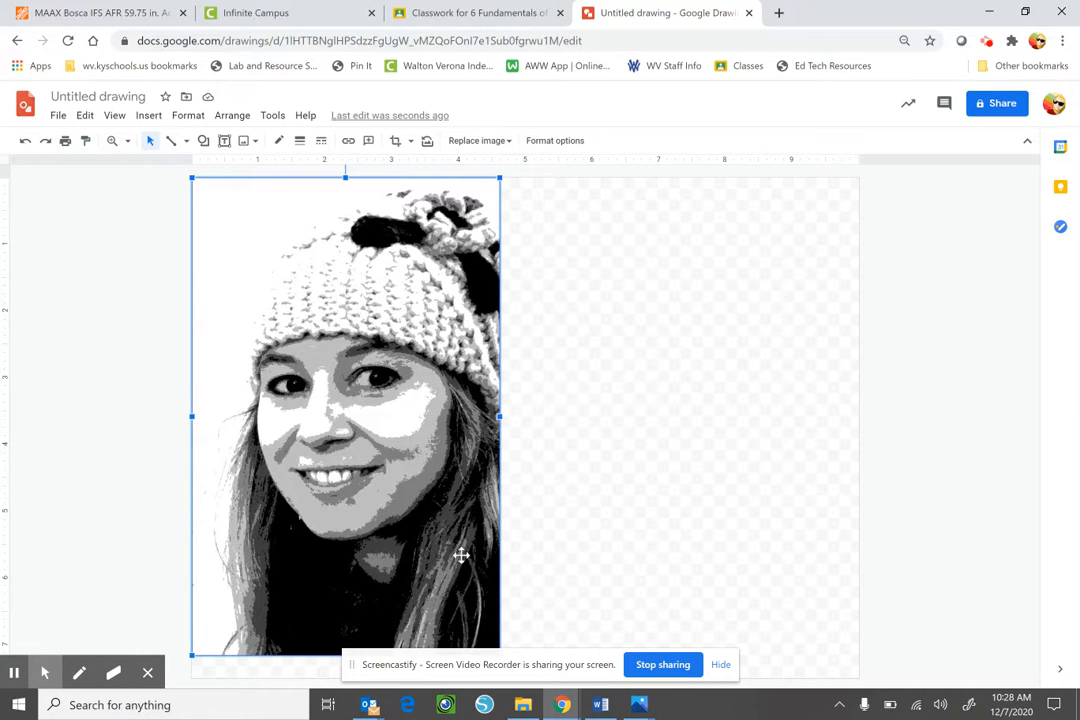
{"action": "left_click", "coordinate": [719, 663]}
{"action": "left_click_drag", "start_coordinate": [500, 654], "coordinate": [429, 588]}
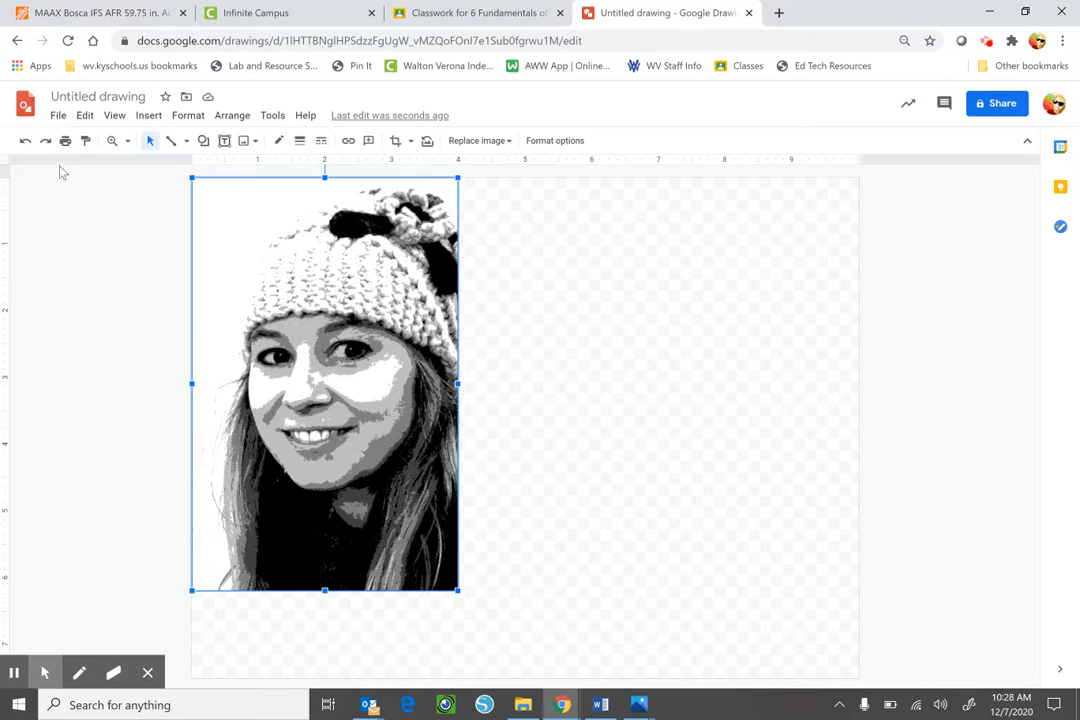
Crop the portrait at its top and bottom edges to about 5 inches tall and align it with the canvas's upper-left corner.
{"action": "double_click", "coordinate": [300, 228]}
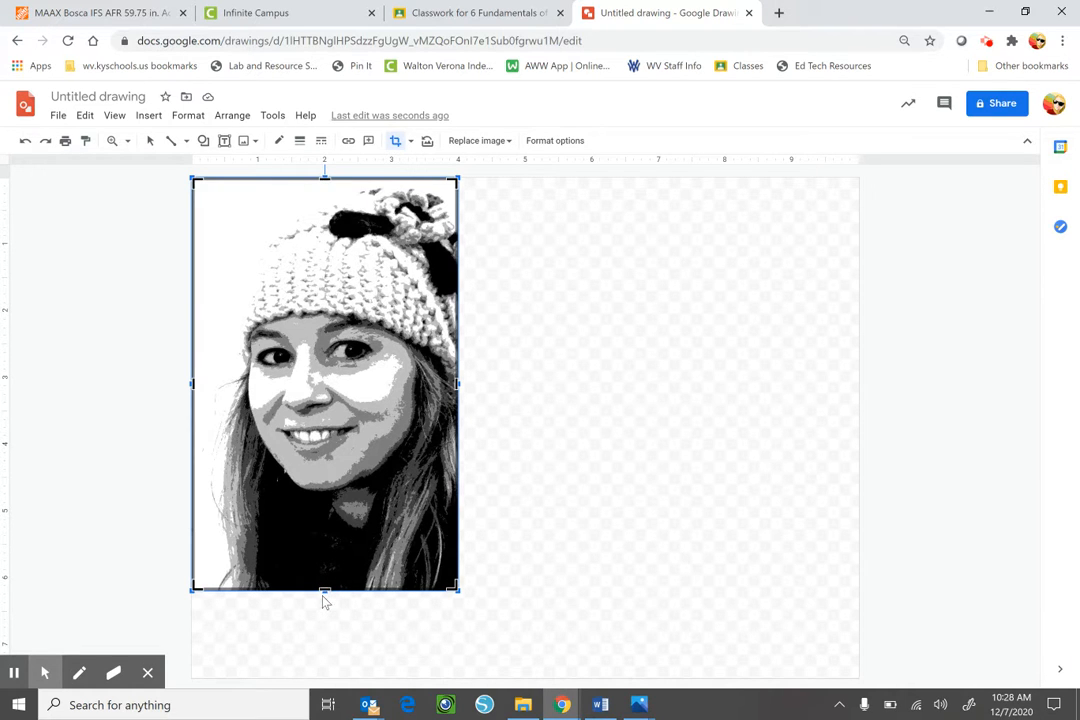
{"action": "left_click_drag", "start_coordinate": [324, 589], "coordinate": [325, 512]}
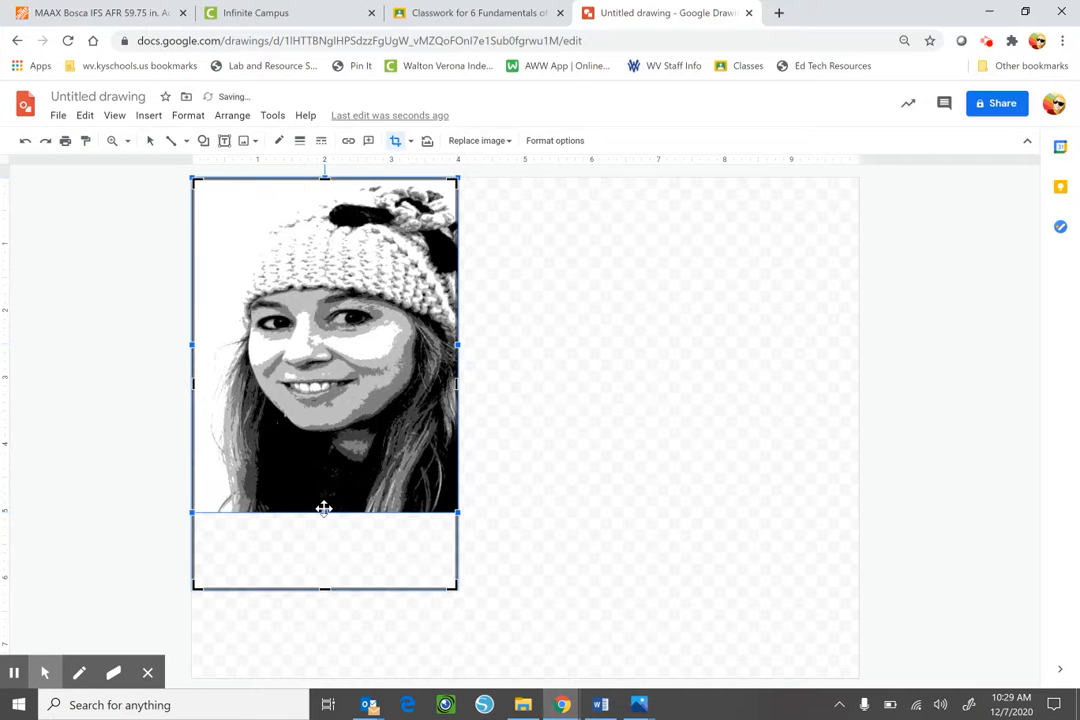
{"action": "left_click", "coordinate": [27, 142]}
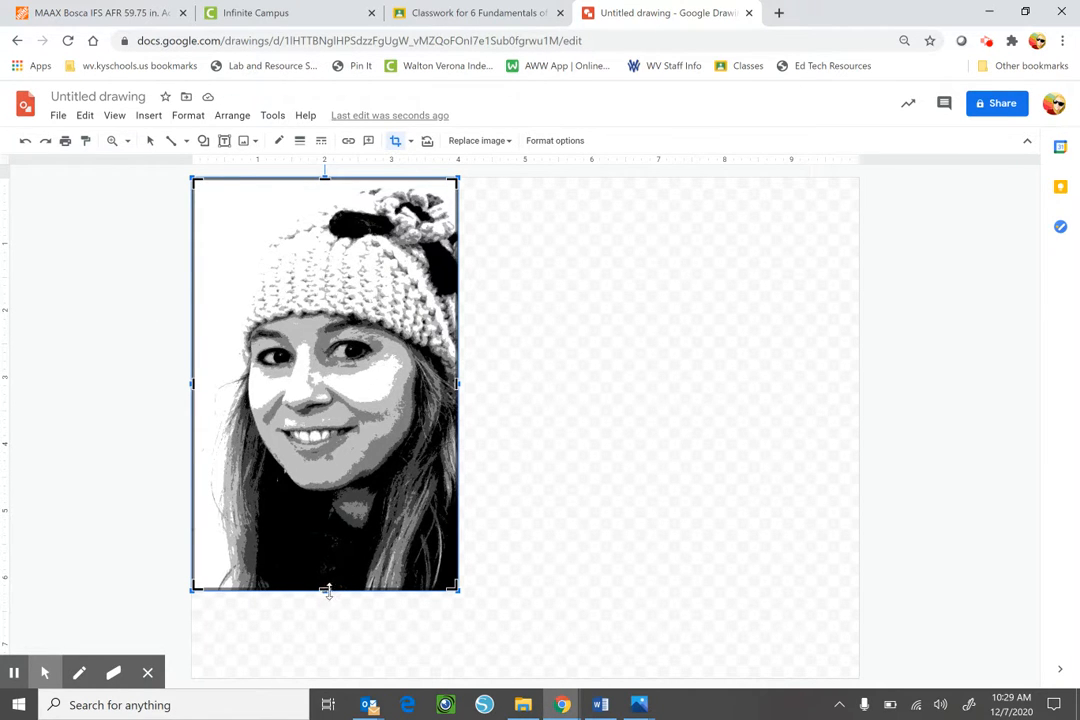
{"action": "left_click_drag", "start_coordinate": [325, 591], "coordinate": [320, 527]}
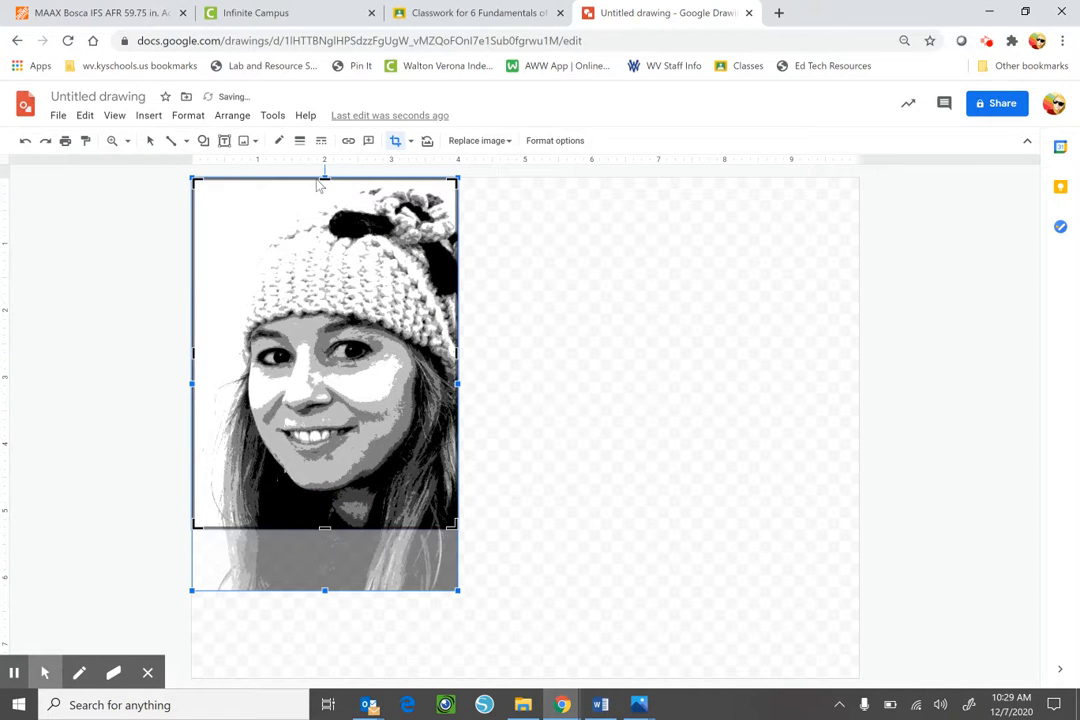
{"action": "left_click_drag", "start_coordinate": [324, 178], "coordinate": [324, 193]}
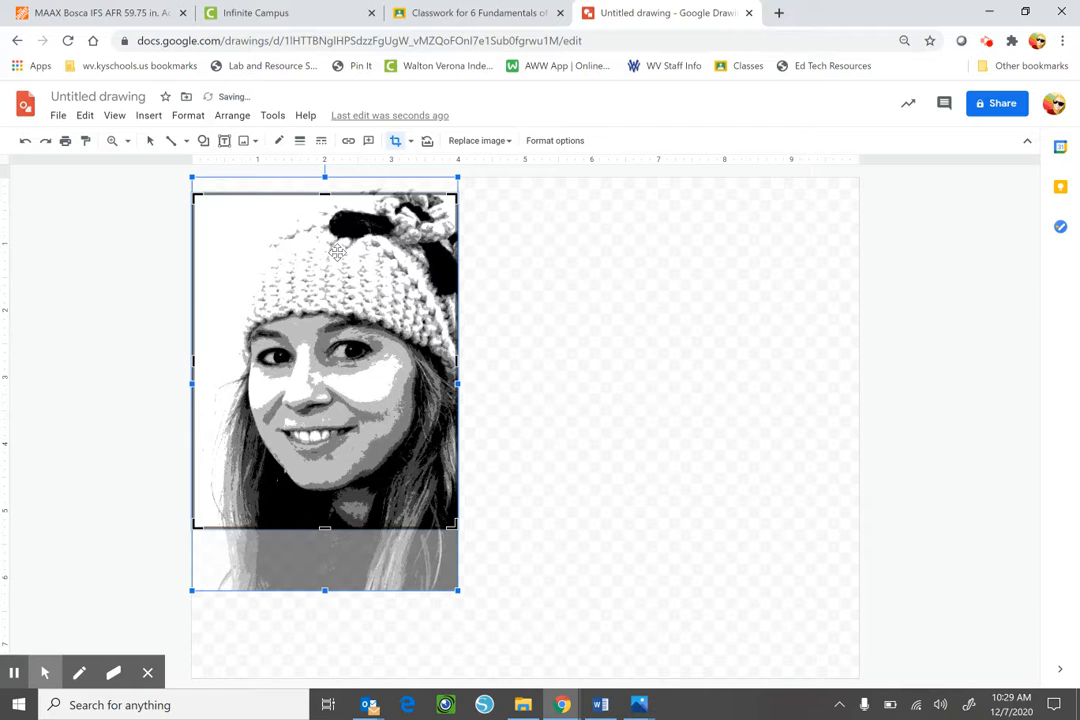
{"action": "mouse_move", "coordinate": [337, 252]}
{"action": "left_mouse_down"}
{"action": "mouse_move", "coordinate": [340, 236]}
{"action": "mouse_move", "coordinate": [338, 270]}
{"action": "mouse_move", "coordinate": [341, 257]}
{"action": "left_mouse_up"}
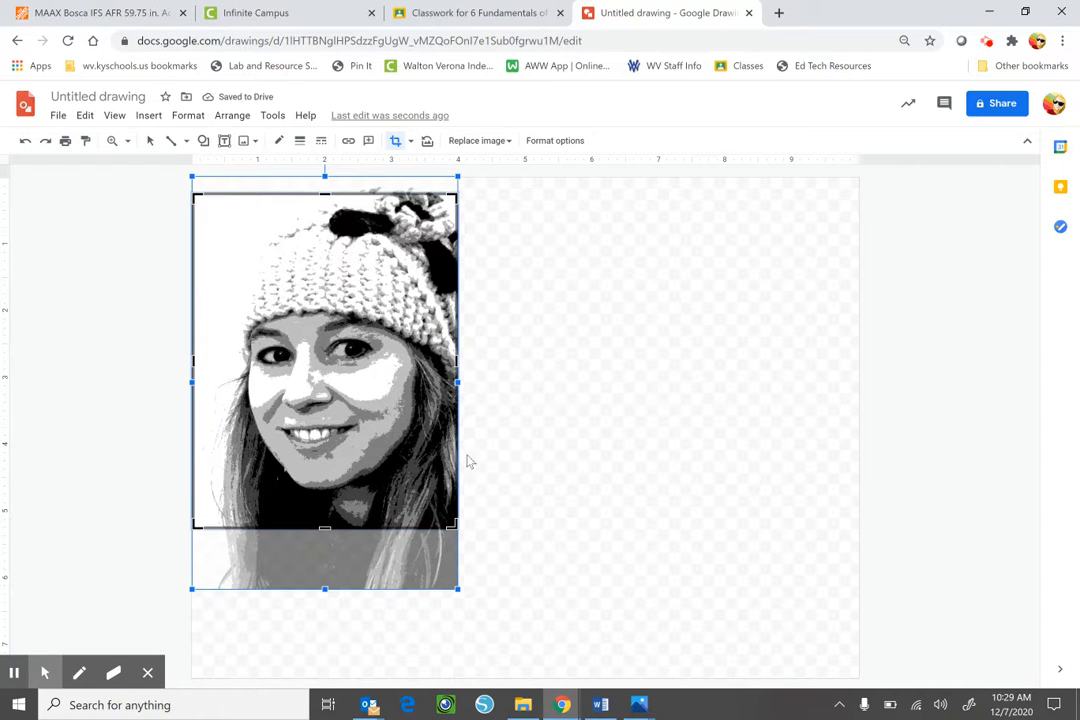
{"action": "key", "text": "Return"}
{"action": "left_click_drag", "start_coordinate": [369, 490], "coordinate": [370, 477]}
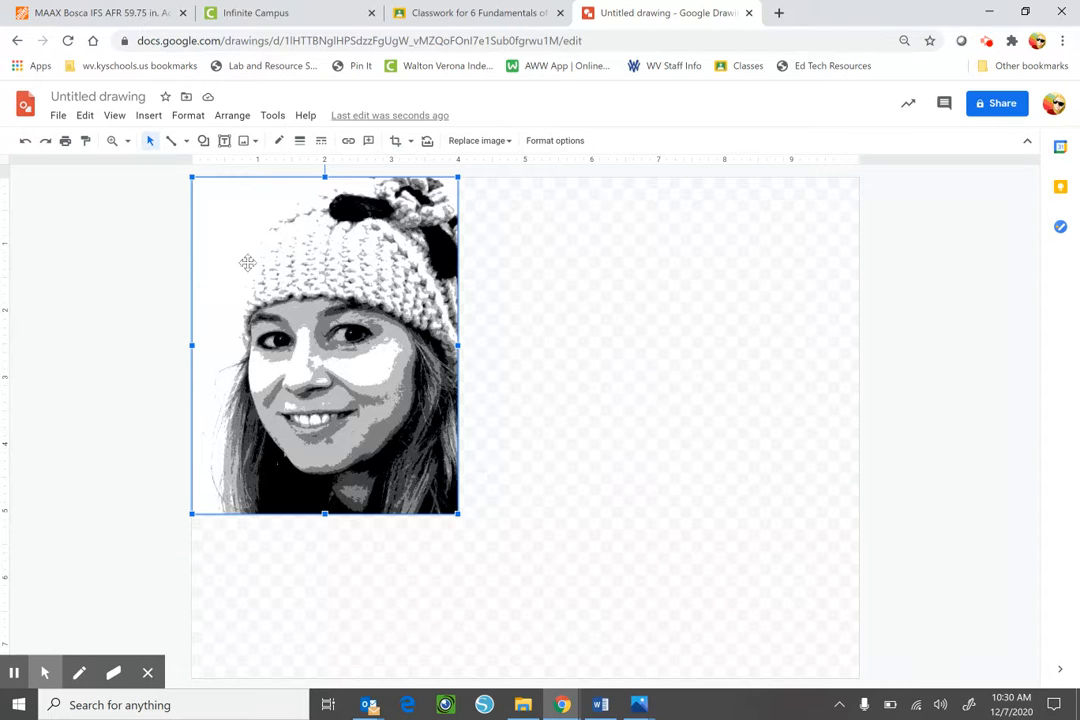
{"action": "left_click", "coordinate": [540, 306]}
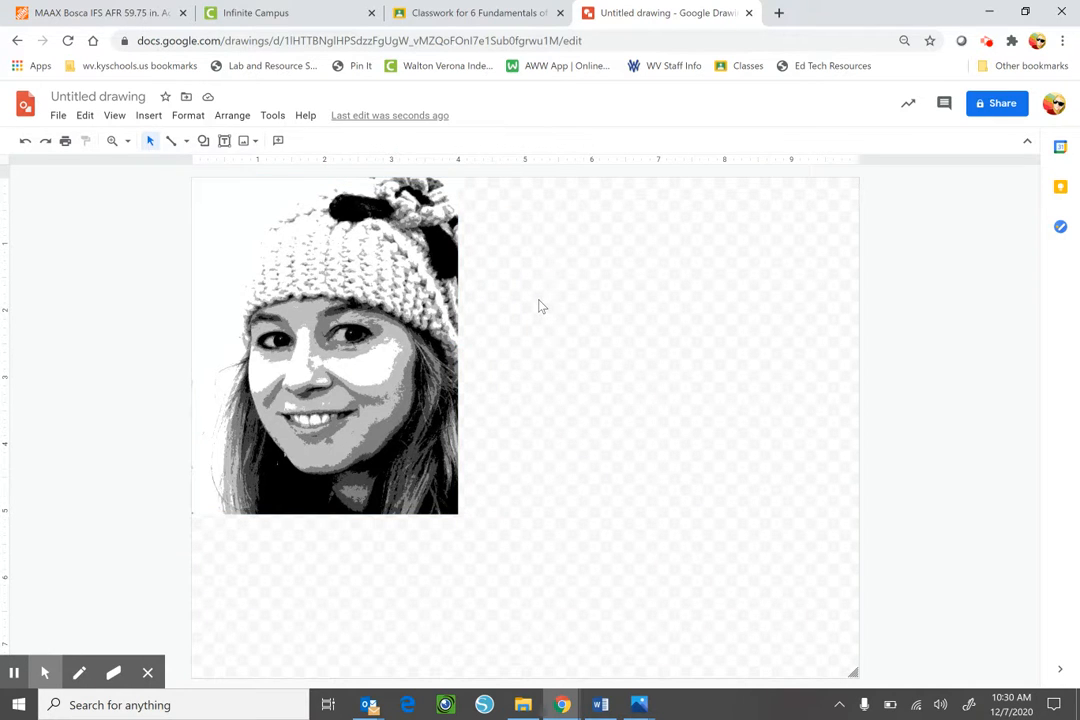
Insert a table of 4 columns by 5 rows into the drawing.
{"action": "left_click", "coordinate": [146, 117]}
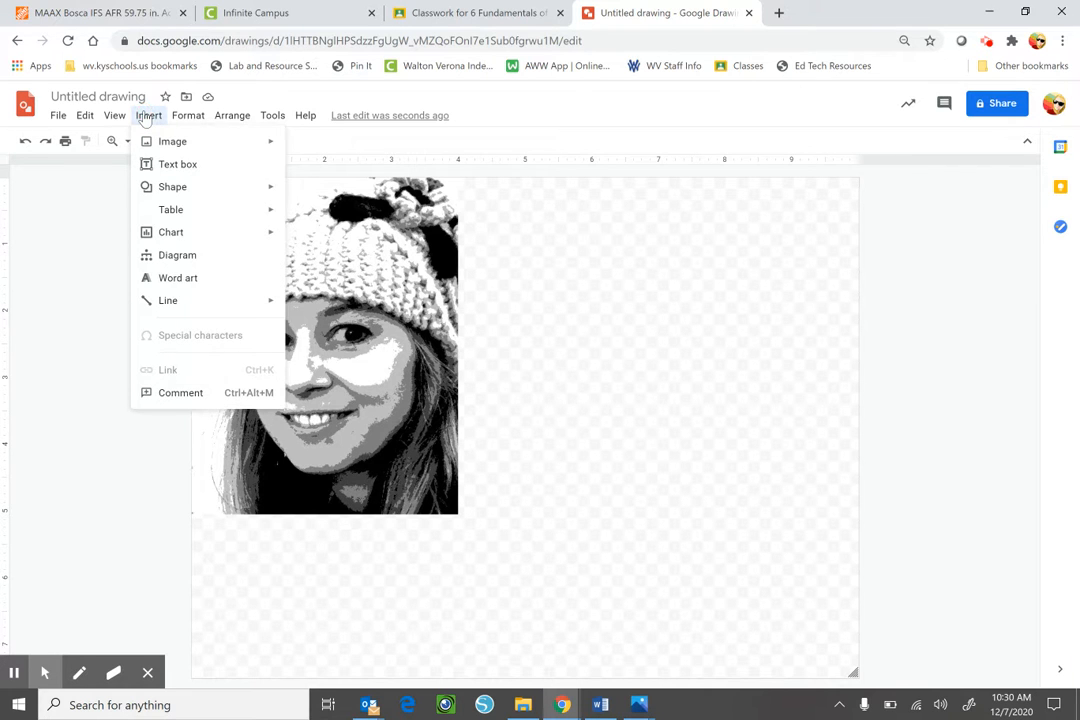
{"action": "mouse_move", "coordinate": [158, 219]}
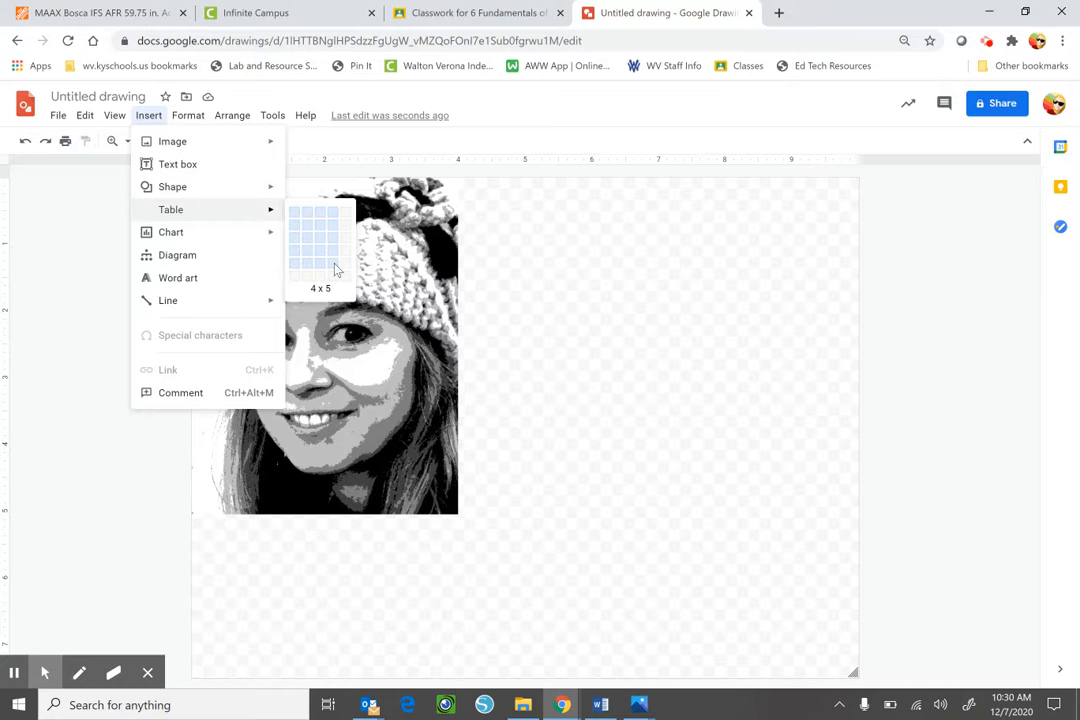
{"action": "left_click", "coordinate": [336, 270]}
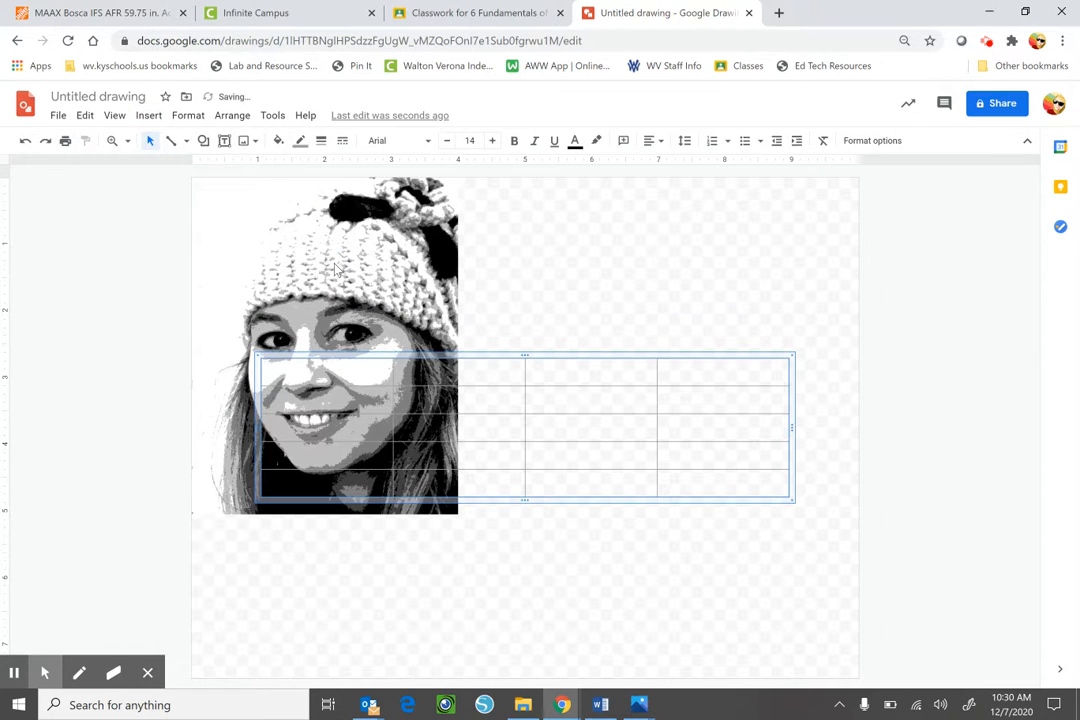
Move the table to the portrait's upper-left corner and resize it to cover the whole portrait, about 4 by 5 inches.
{"action": "left_click", "coordinate": [490, 357]}
{"action": "left_click_drag", "start_coordinate": [465, 354], "coordinate": [397, 174]}
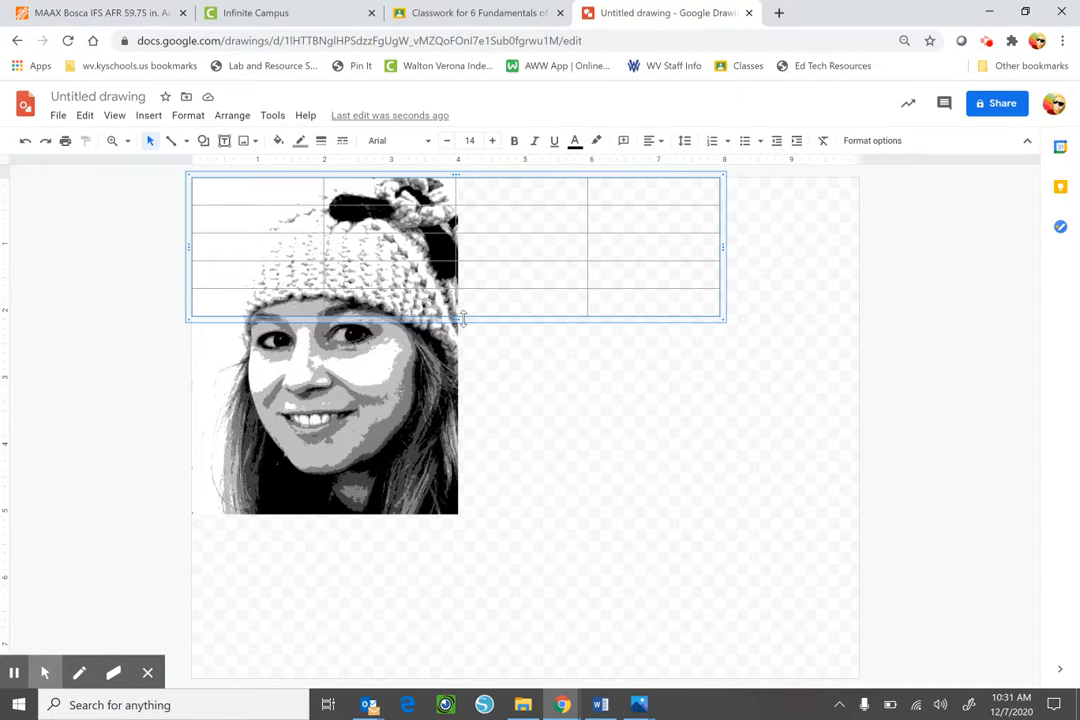
{"action": "left_click_drag", "start_coordinate": [462, 318], "coordinate": [459, 516]}
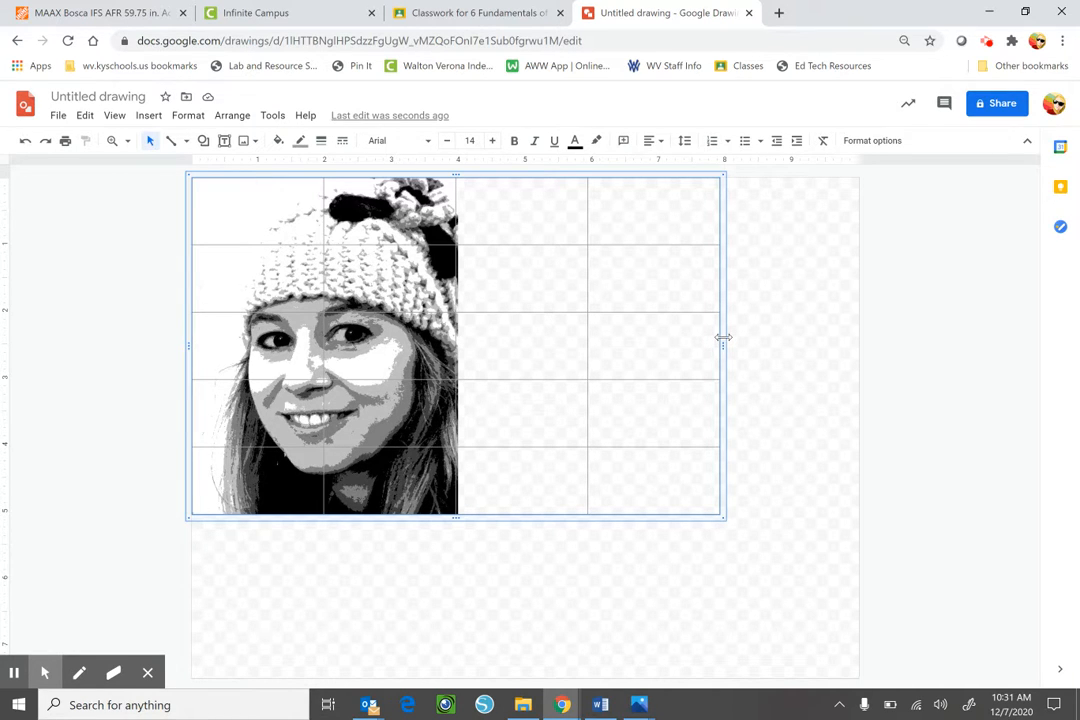
{"action": "left_click_drag", "start_coordinate": [723, 338], "coordinate": [461, 350]}
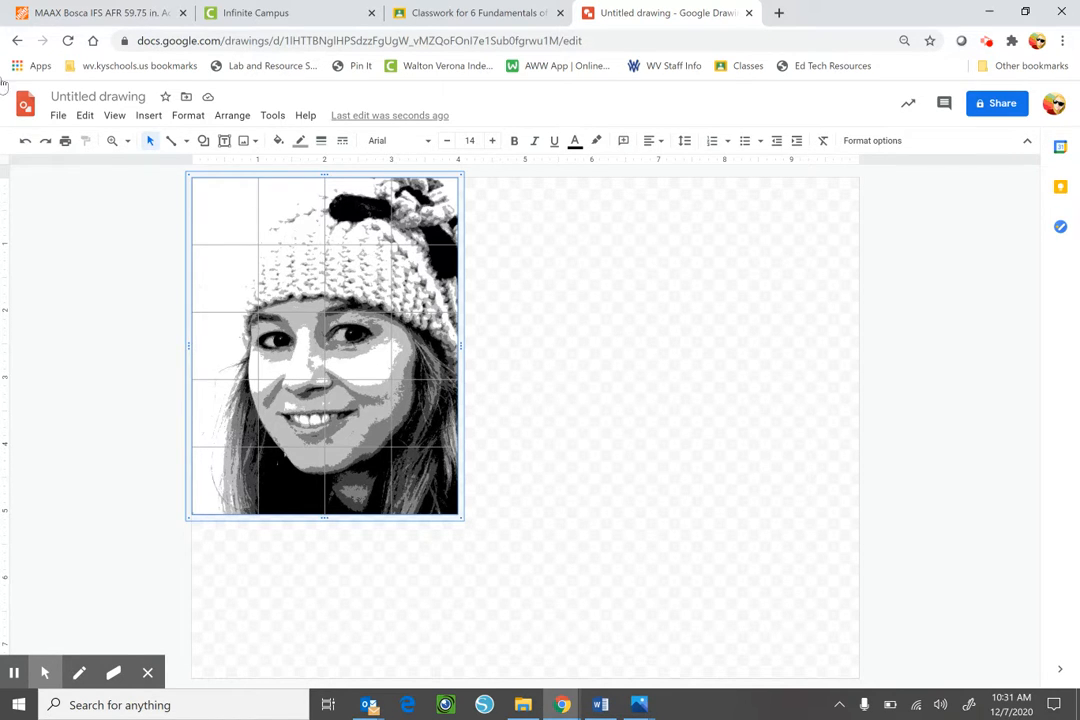
Rename the drawing with the teacher's name followed by "grid portrait".
{"action": "left_click", "coordinate": [89, 97]}
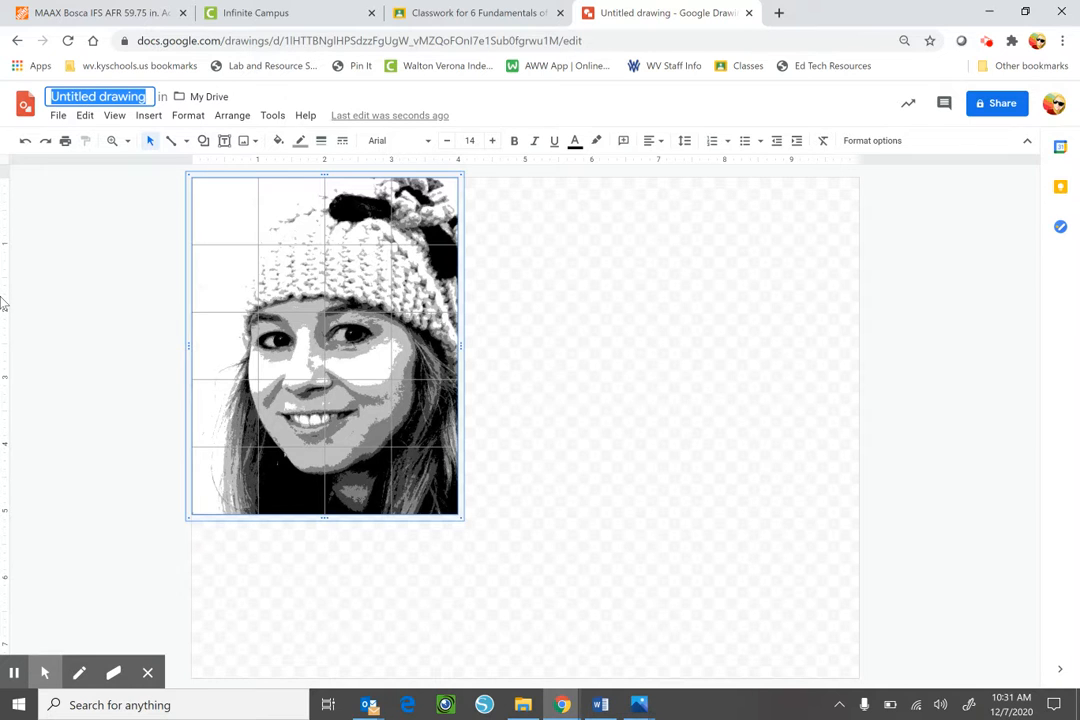
{"action": "type", "text": "ms horn"}
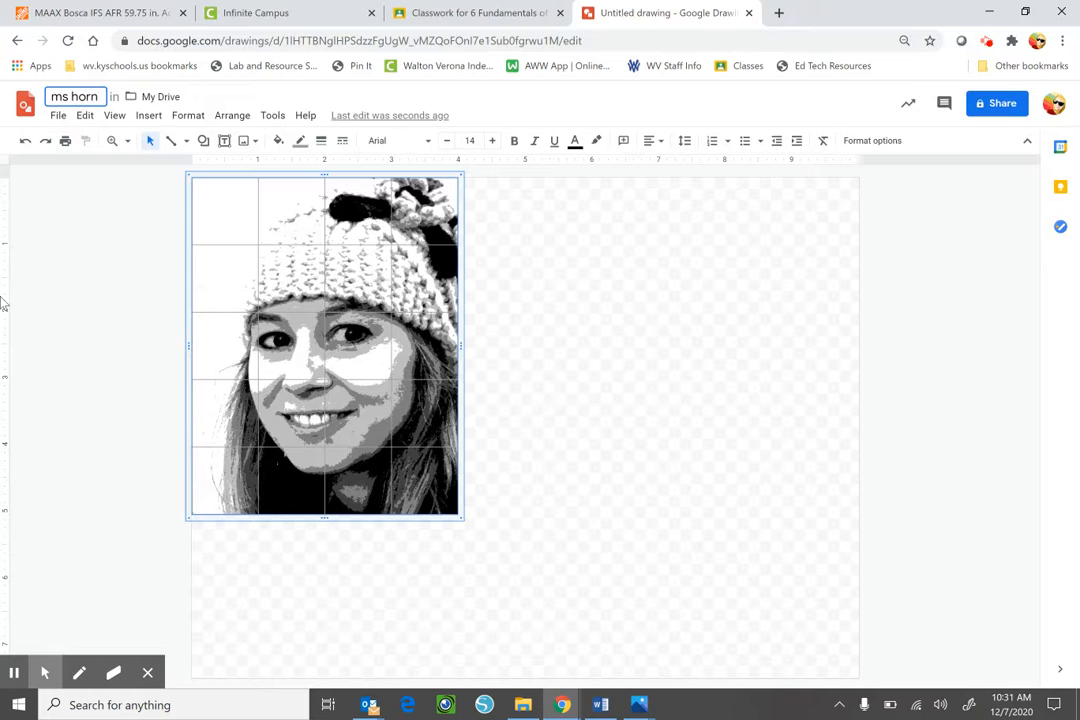
{"action": "type", "text": " grid portrait"}
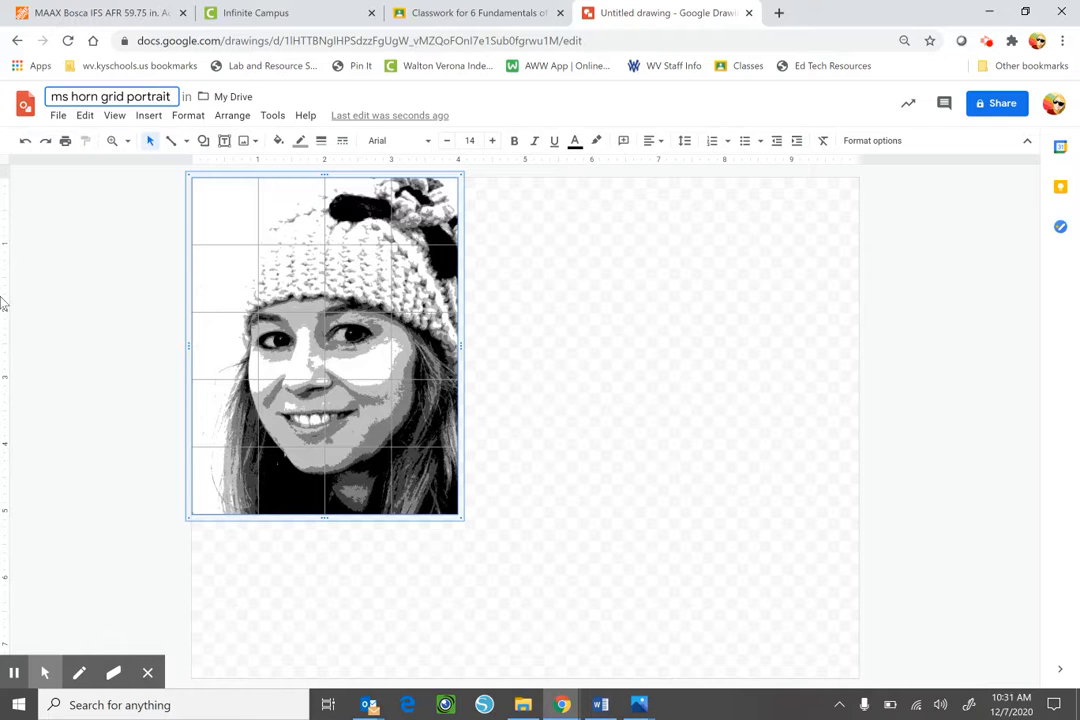
{"action": "left_click", "coordinate": [656, 330]}
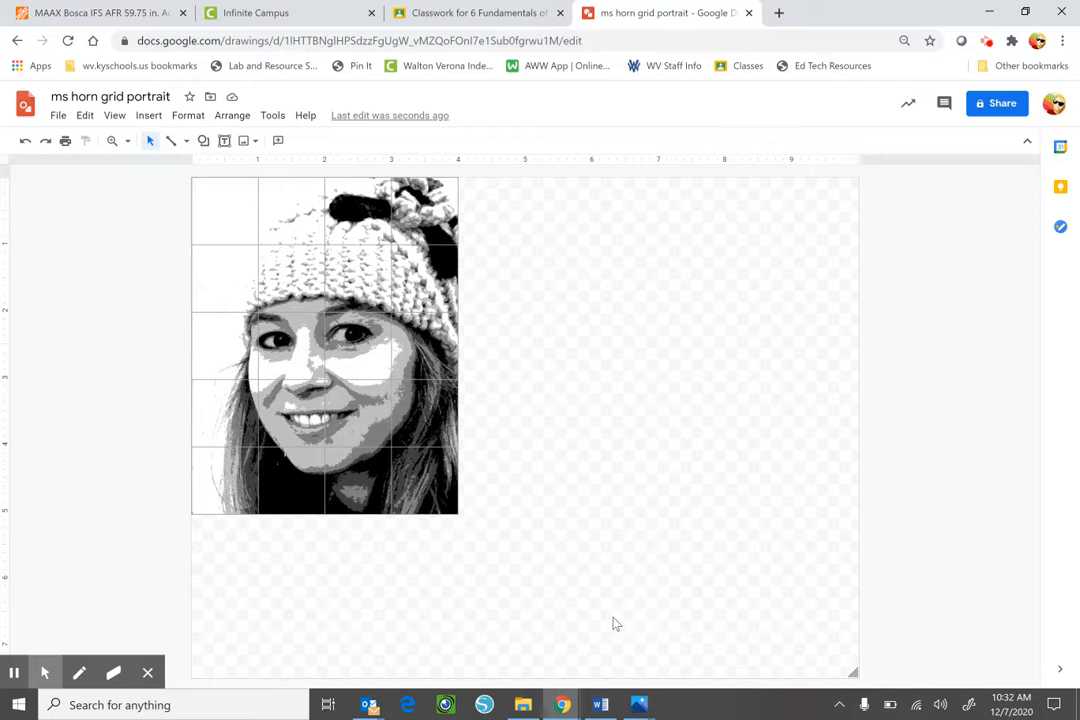
{"action": "mouse_move", "coordinate": [565, 705]}
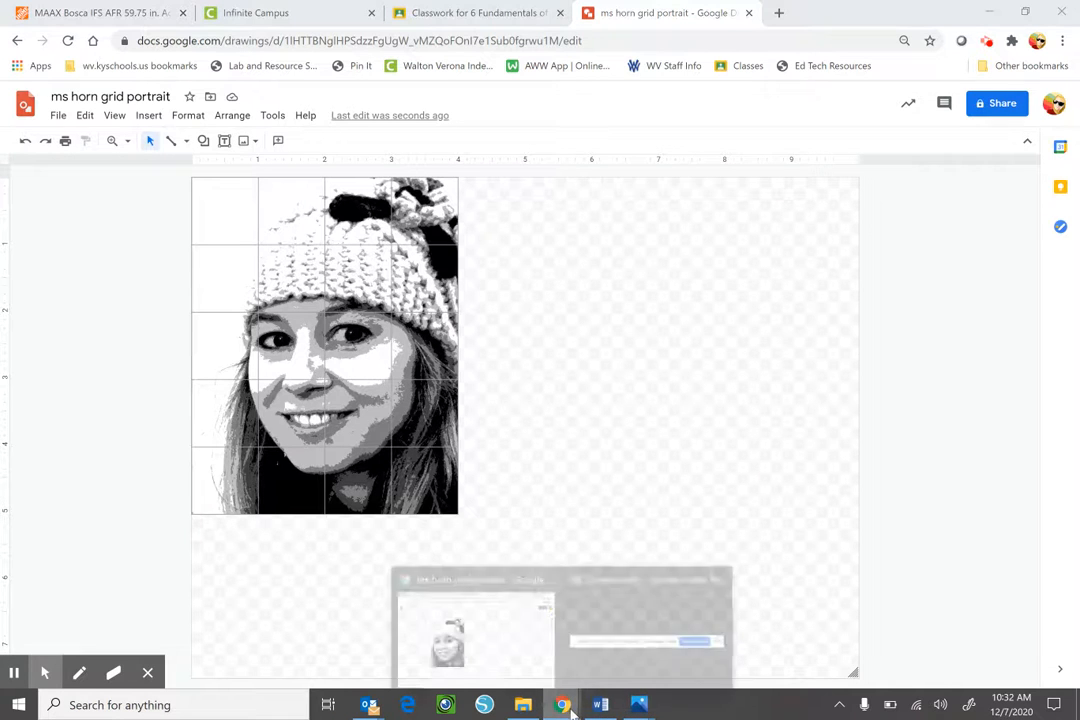